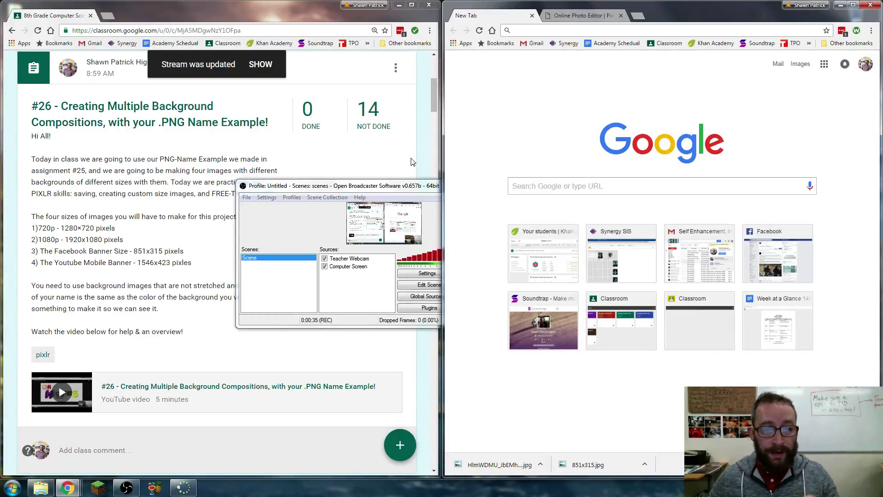
# Review the required image sizes in the assignment and highlight the YouTube mobile banner size.
pyautogui.click(417, 148)
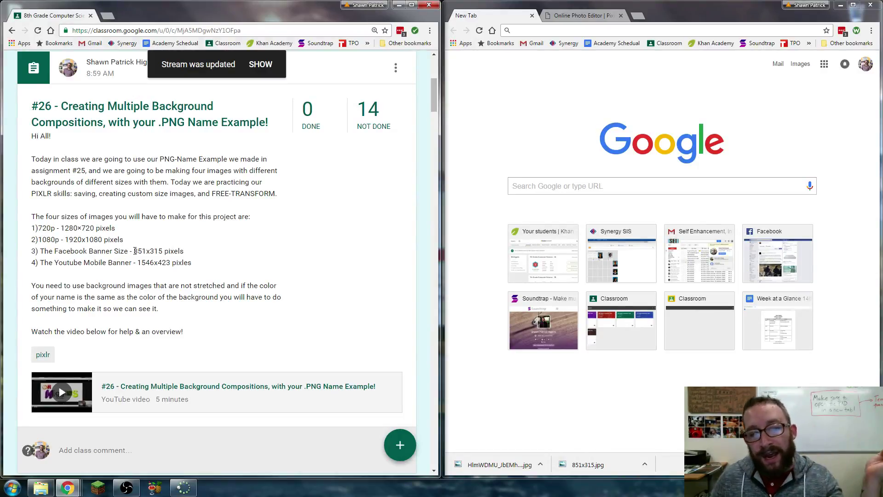
pyautogui.moveTo(134, 251); pyautogui.dragTo(205, 275)
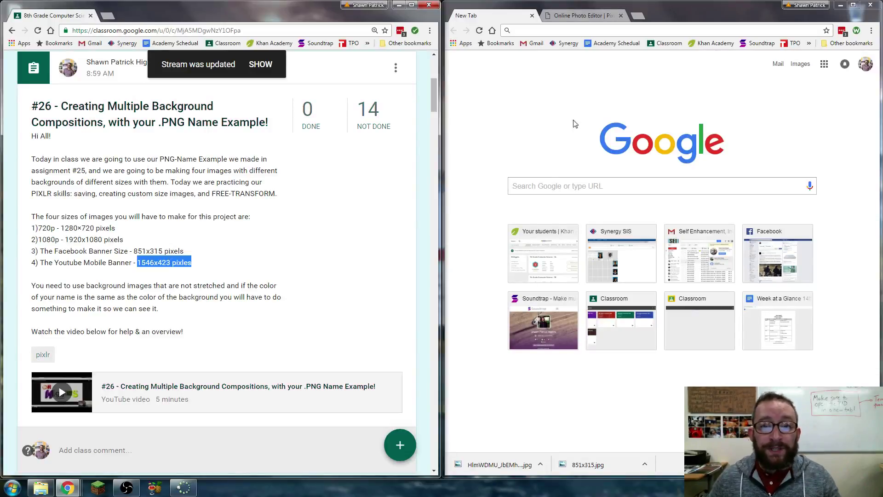
# Search Google for "cool school image" and show the image results.
pyautogui.click(541, 189)
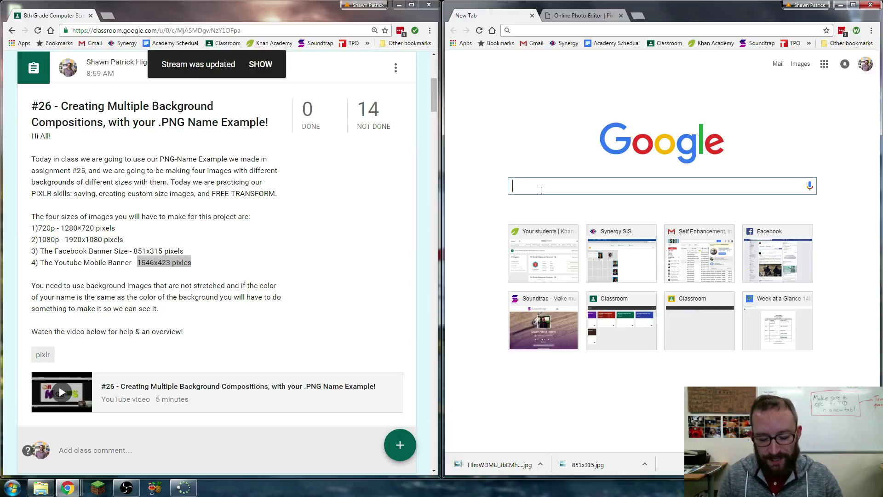
pyautogui.write('coo')
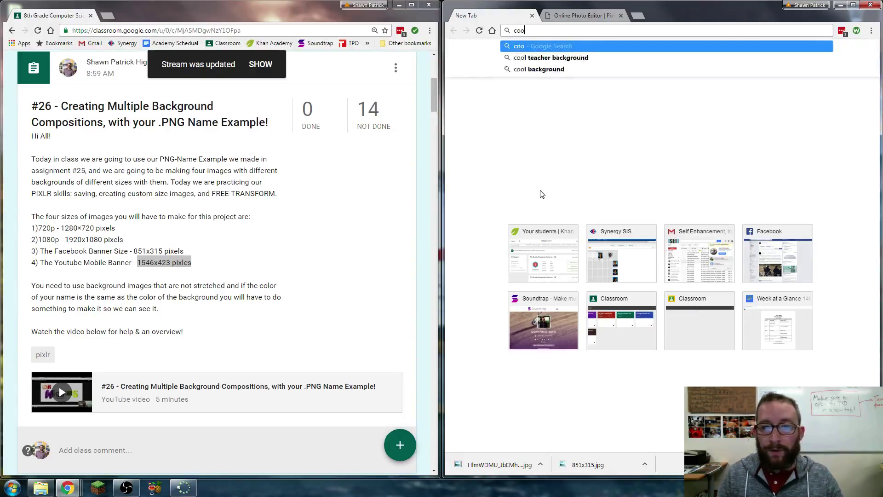
pyautogui.write('l school image&oq=cool+school+image&aqs=chrome.69i57.2735')
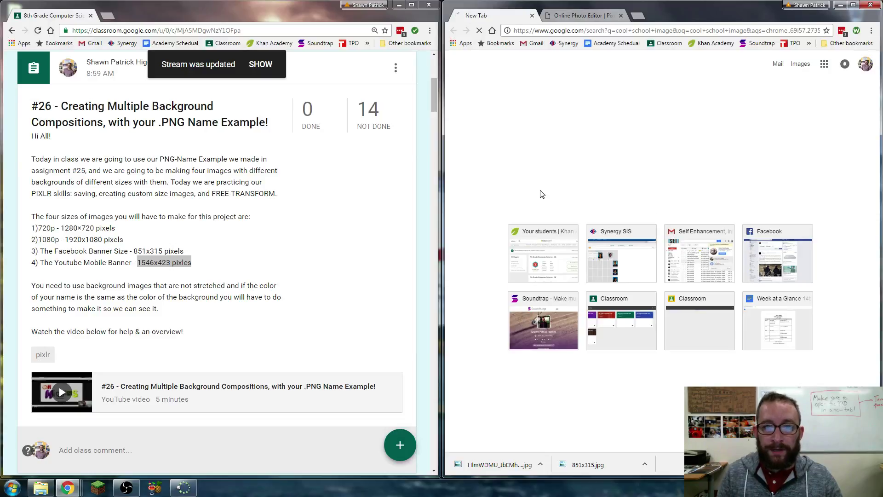
pyautogui.press('Return')
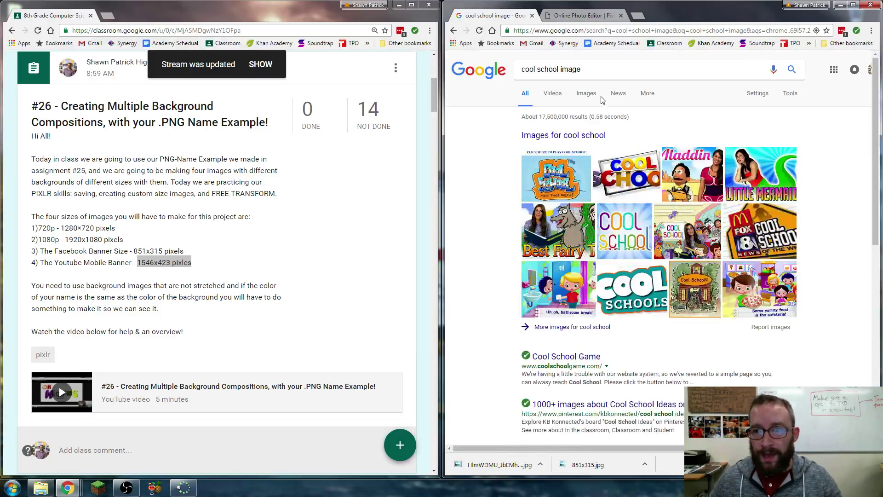
pyautogui.click(587, 94)
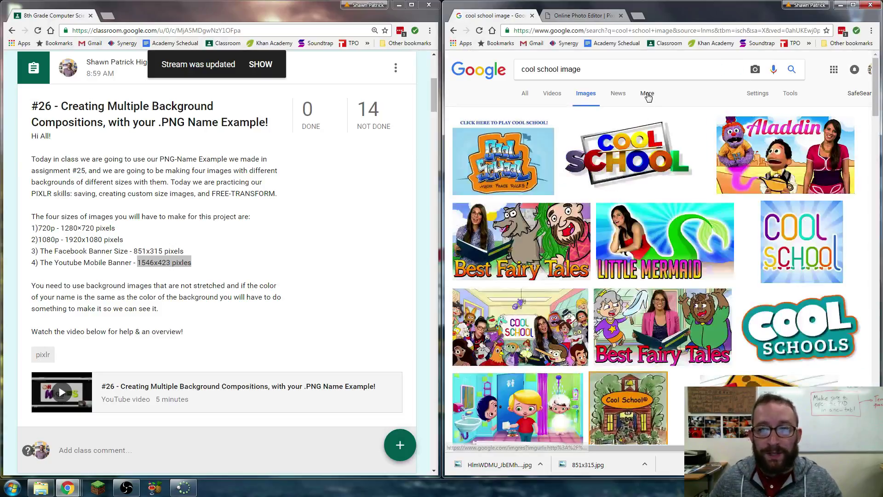
# Filter the image results to an exact size of 1280 × 720 px.
pyautogui.click(791, 93)
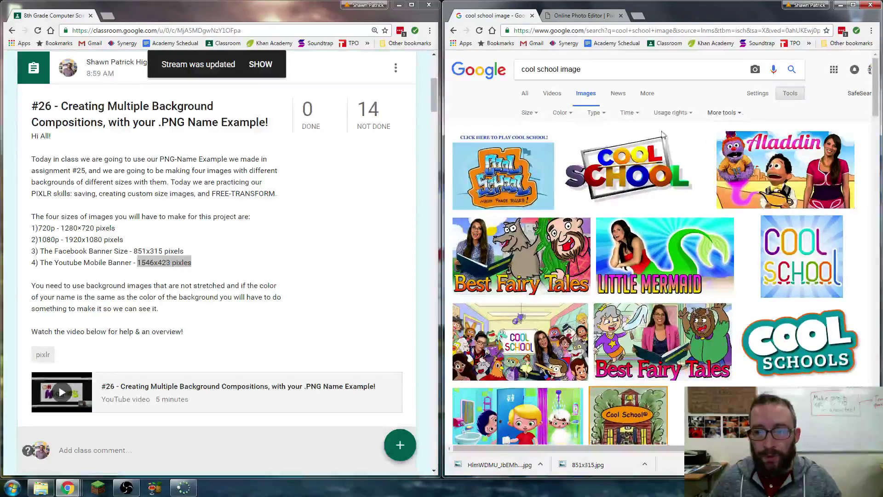
pyautogui.click(528, 113)
pyautogui.click(545, 197)
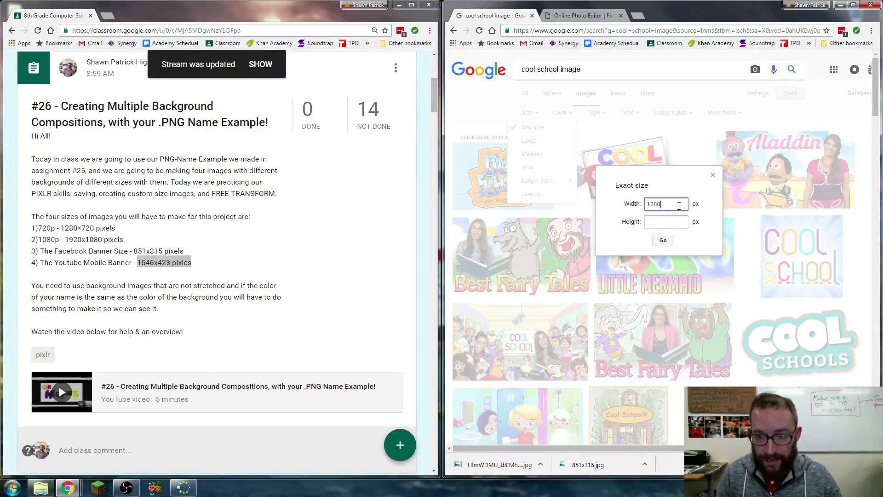
pyautogui.click(672, 224)
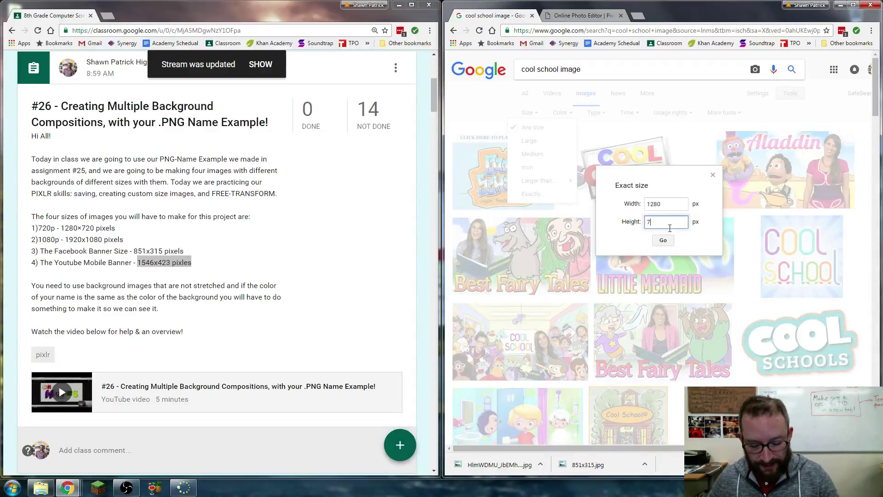
pyautogui.write('720')
pyautogui.click(664, 239)
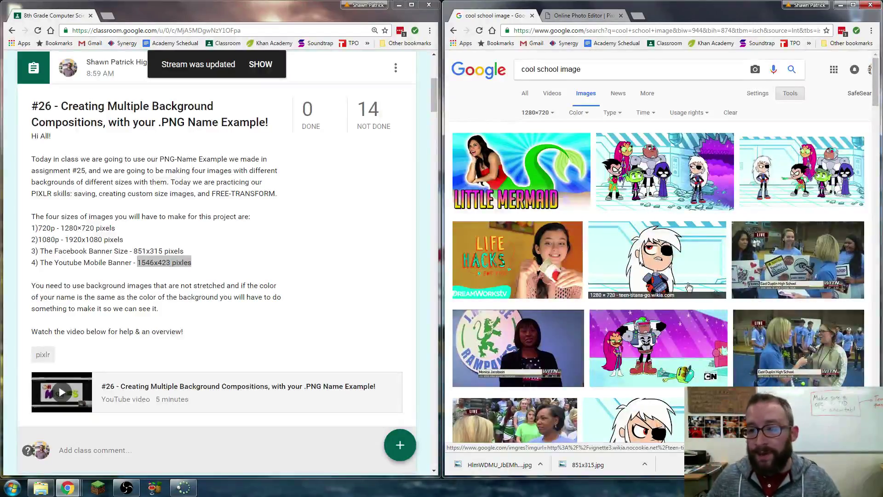
# Browse the filtered images, then replace the image search query with "awesome".
pyautogui.scroll(-5, 667, 246)
pyautogui.scroll(-2, 688, 286)
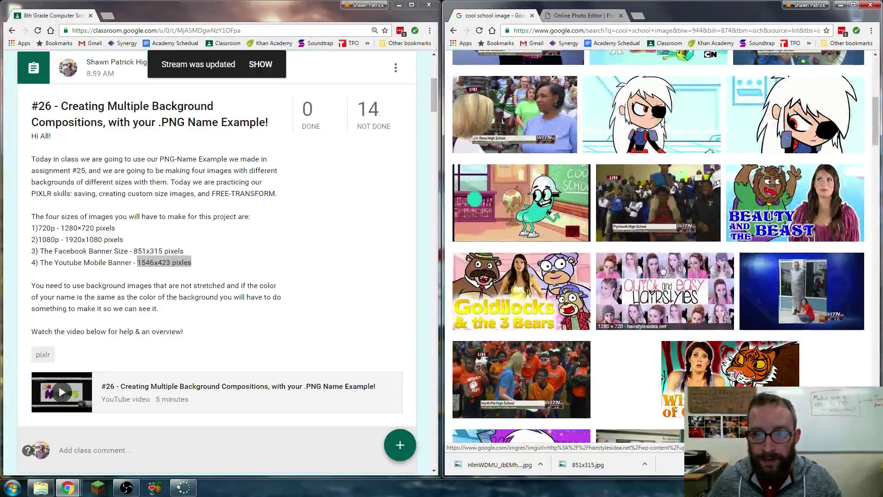
pyautogui.scroll(-4, 663, 269)
pyautogui.scroll(10, 663, 269)
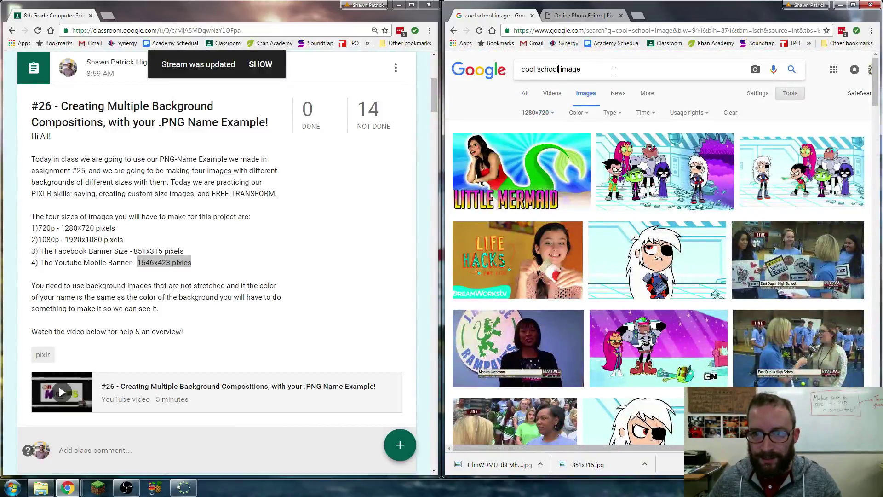
pyautogui.hotkey('ctrl', 'a')
pyautogui.write('awesome')
pyautogui.press('Return')
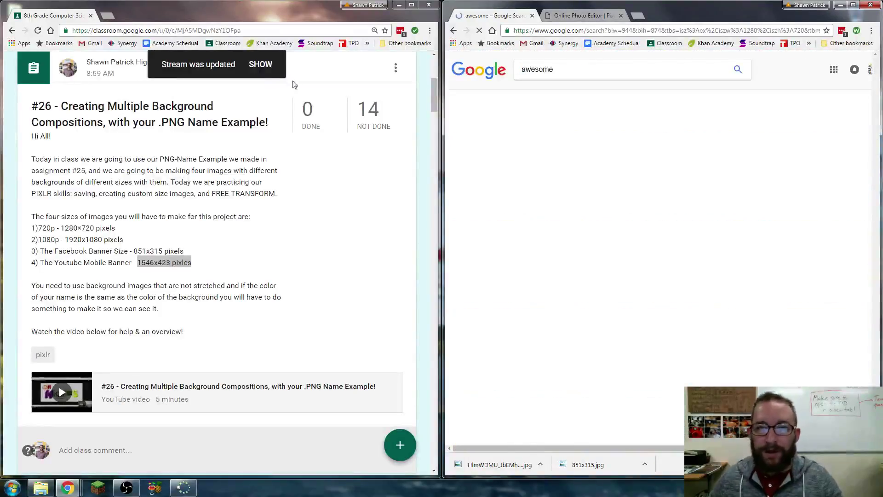
# Open the red KFC Colonel Sanders wallpaper from the results at full size and close the advertising page.
pyautogui.scroll(-5, 811, 296)
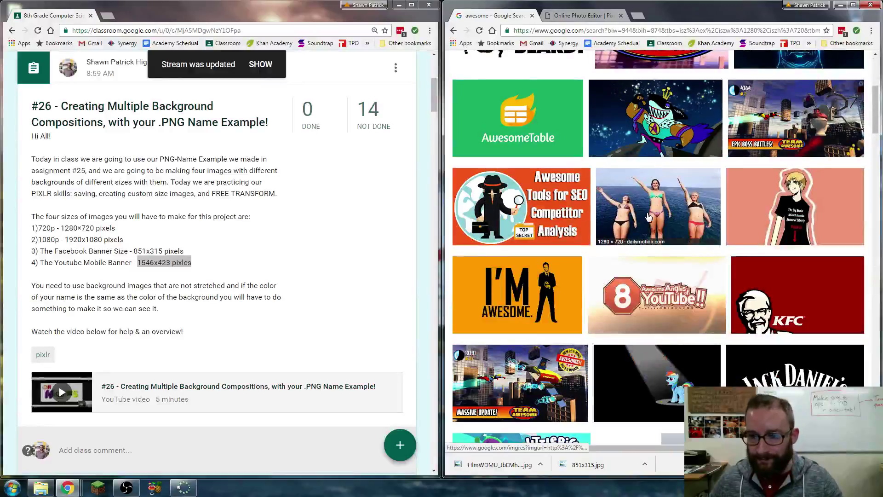
pyautogui.click(810, 296)
pyautogui.click(723, 249)
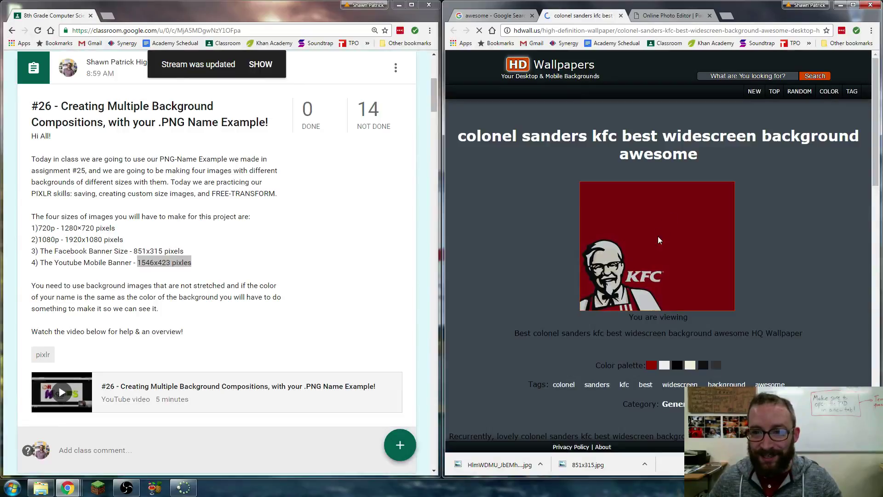
pyautogui.click(658, 237)
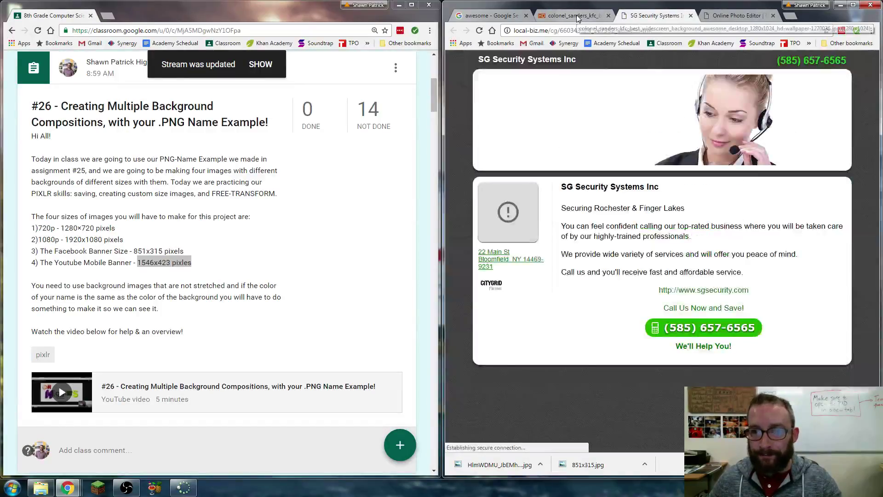
pyautogui.hotkey('ctrl', 'w')
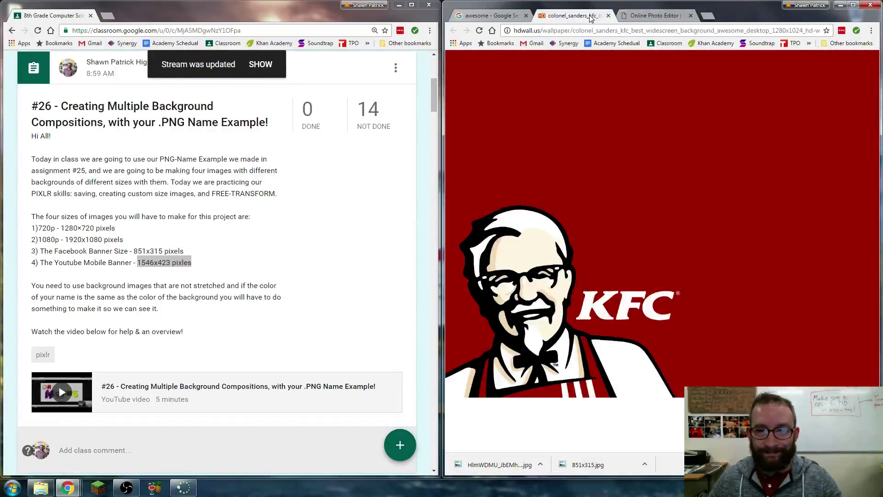
# Save the full-size KFC wallpaper as a JPEG in the Pixlr Name Collage Project folder.
pyautogui.rightClick(621, 119)
pyautogui.click(639, 138)
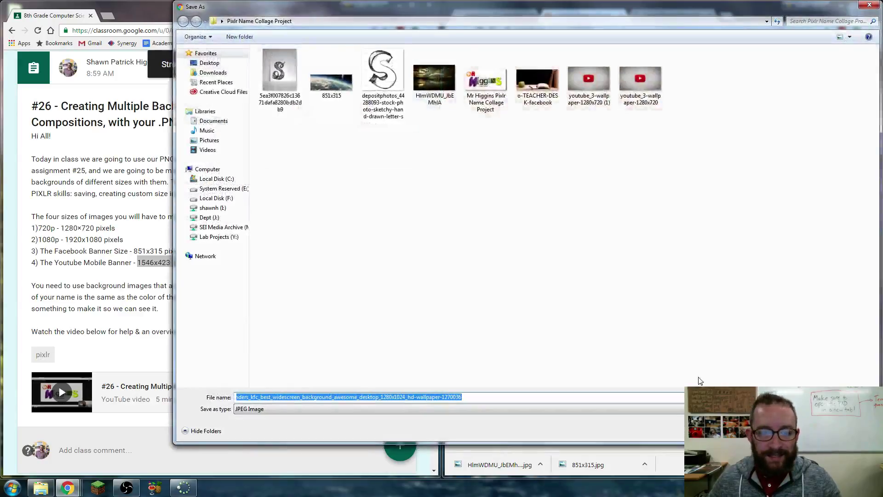
pyautogui.press('Return')
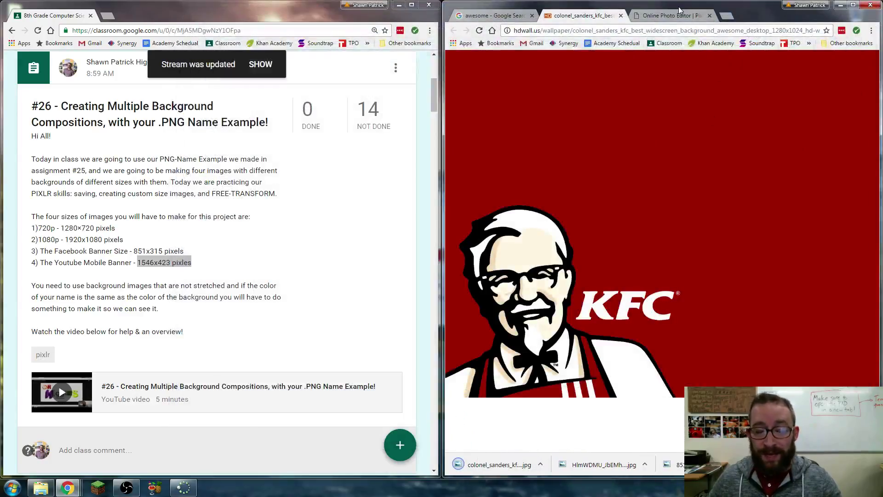
# Switch to the Pixlr editor and open the saved KFC wallpaper from the project folder.
pyautogui.click(680, 11)
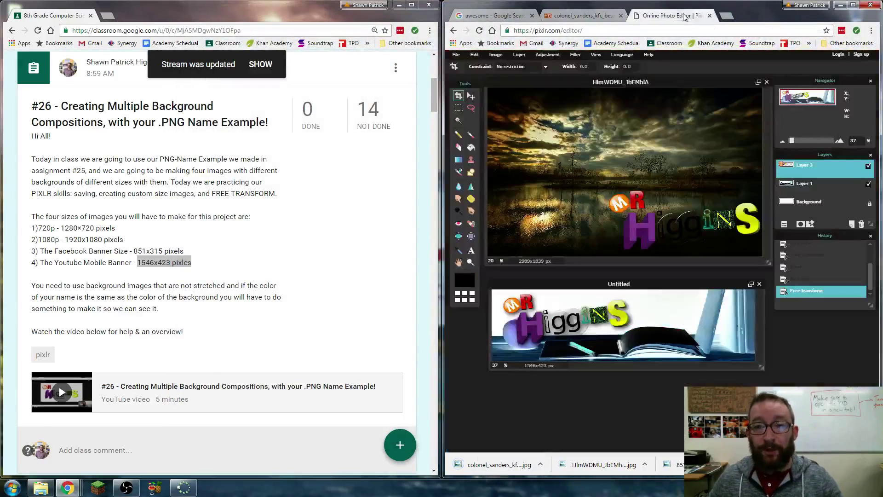
pyautogui.click(456, 54)
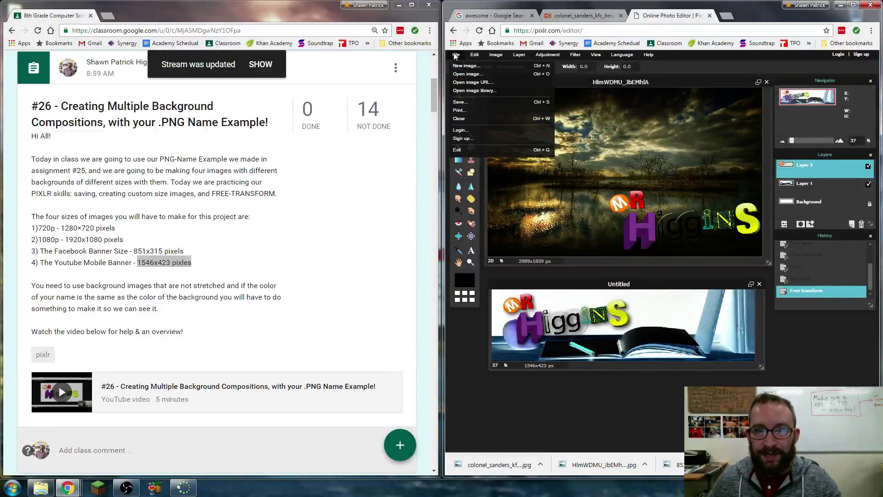
pyautogui.click(460, 74)
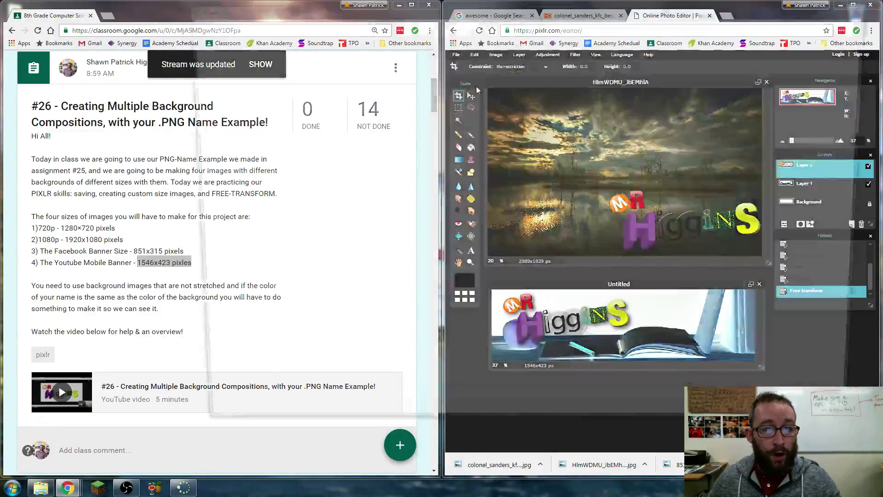
pyautogui.click(480, 77)
pyautogui.doubleClick(479, 77)
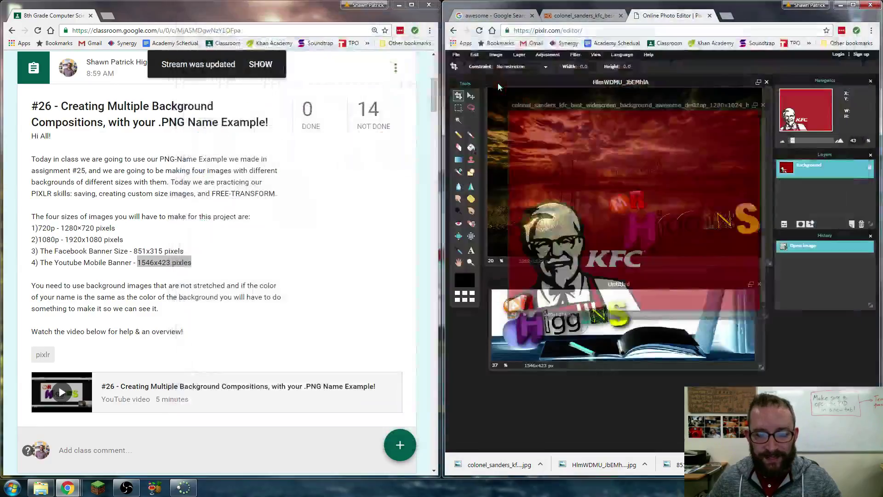
pyautogui.moveTo(716, 107); pyautogui.dragTo(696, 102)
# Open the transparent name collage image from the Pixlr Name Collage Project folder.
pyautogui.click(459, 56)
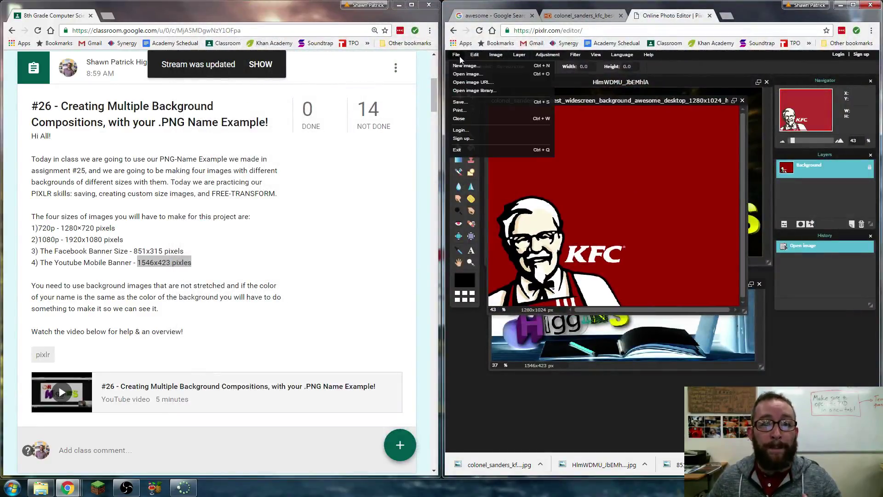
pyautogui.click(465, 74)
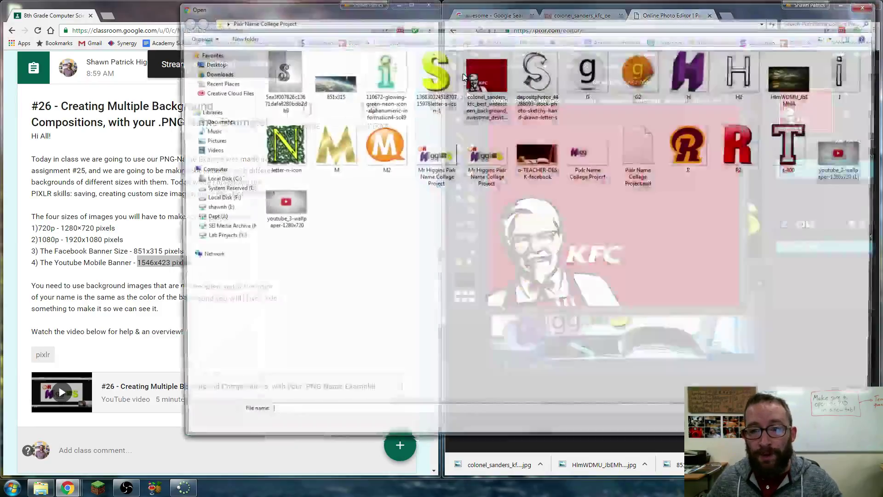
pyautogui.click(479, 159)
pyautogui.doubleClick(477, 173)
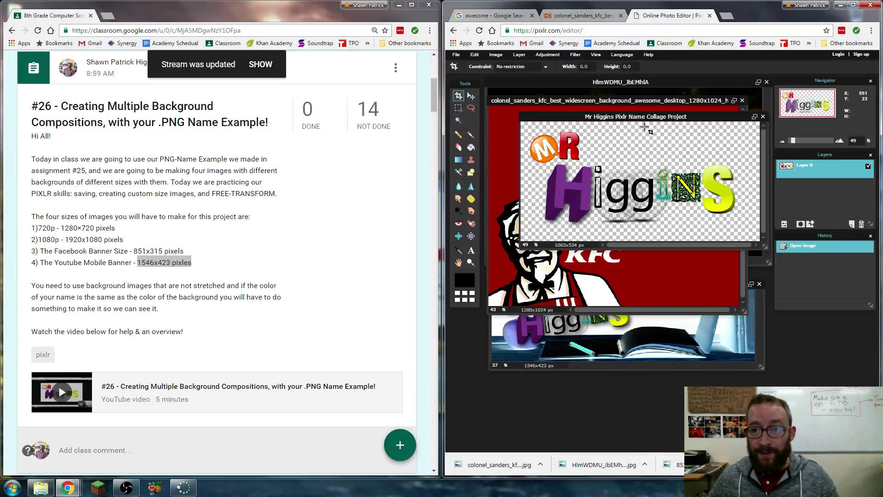
# Enlarge the Pixlr workspace, move the Layers and History palettes clear of the images, and maximize the KFC wallpaper.
pyautogui.doubleClick(770, 20)
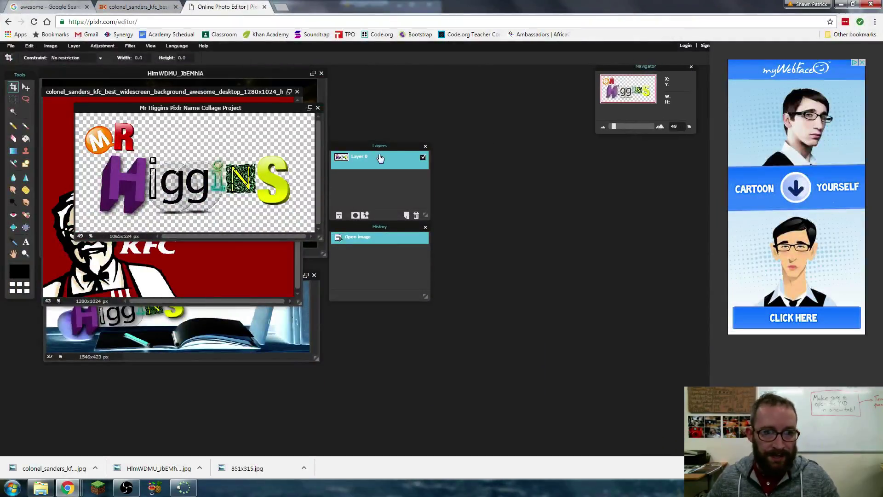
pyautogui.moveTo(384, 227); pyautogui.dragTo(684, 263)
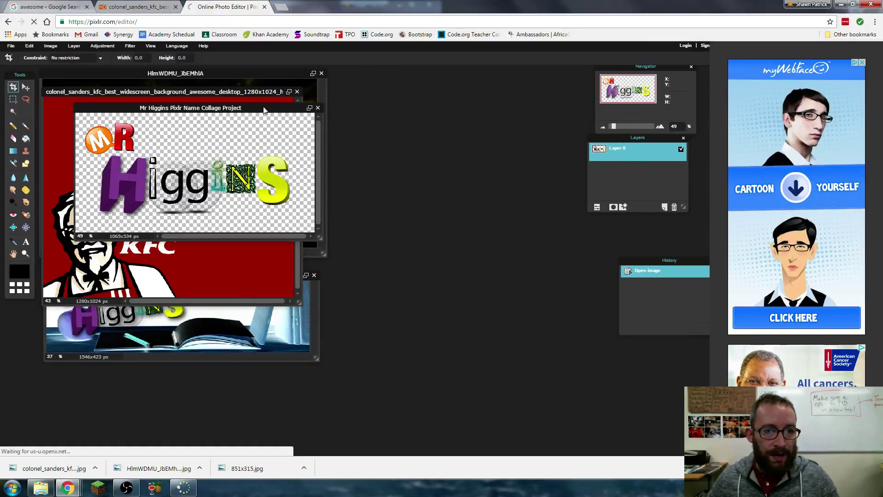
pyautogui.click(288, 91)
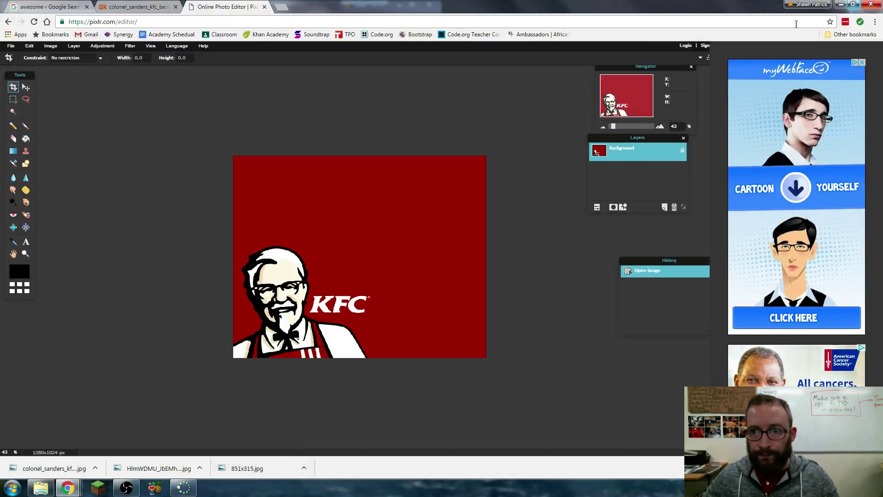
# Bring up the transparent name collage image and cut its entire contents.
pyautogui.click(702, 58)
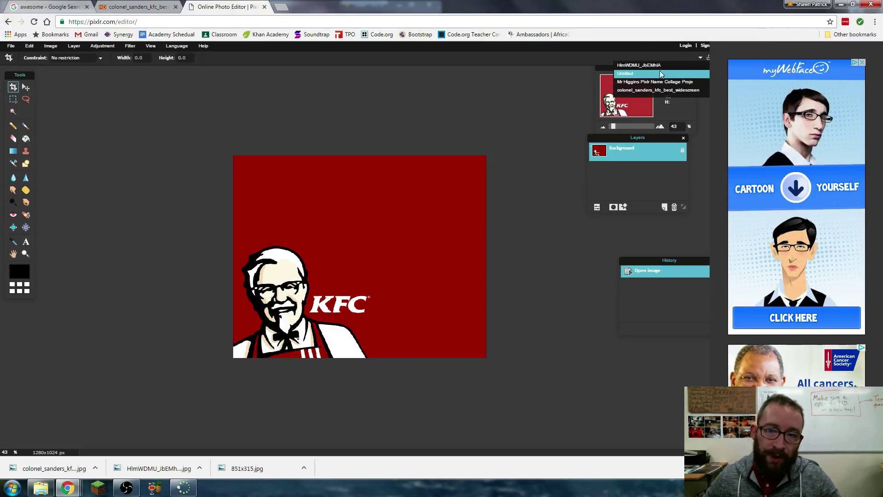
pyautogui.click(649, 82)
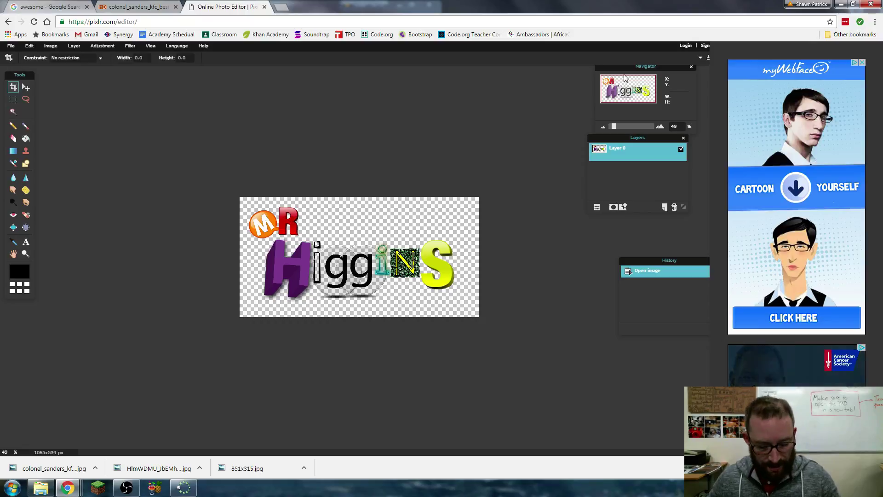
pyautogui.hotkey('ctrl', 'a')
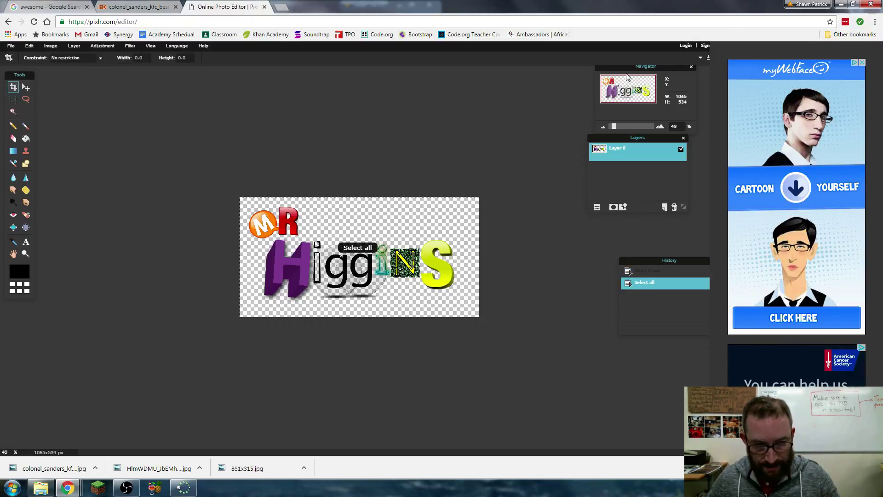
pyautogui.hotkey('ctrl', 'x')
# Paste the name collage onto the KFC wallpaper as a new layer and move it above the Colonel and the KFC logo.
pyautogui.click(701, 58)
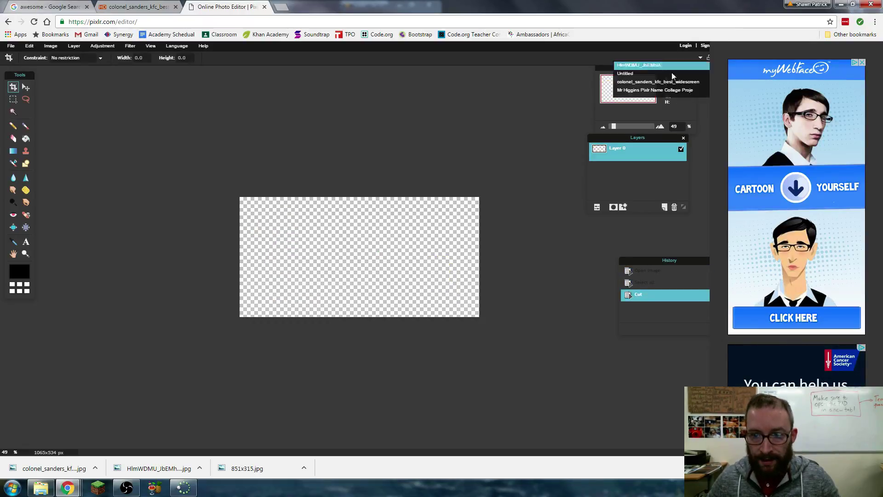
pyautogui.click(650, 84)
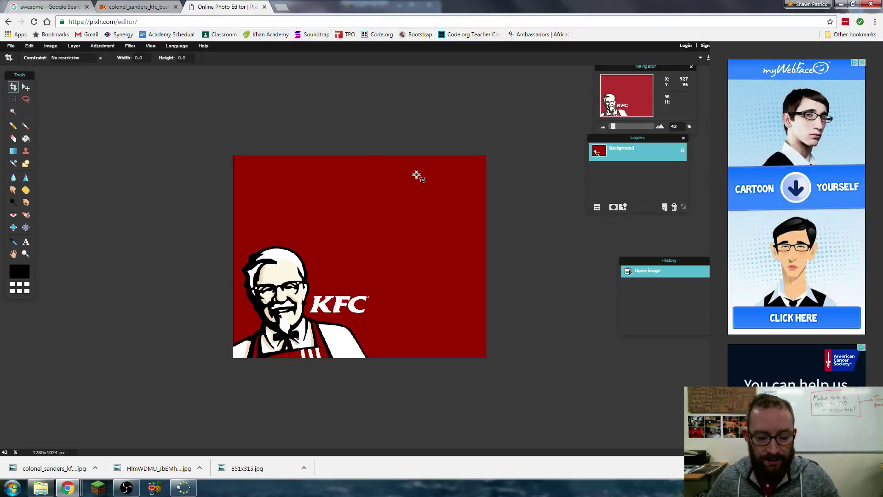
pyautogui.hotkey('ctrl', 'v')
pyautogui.press('v')
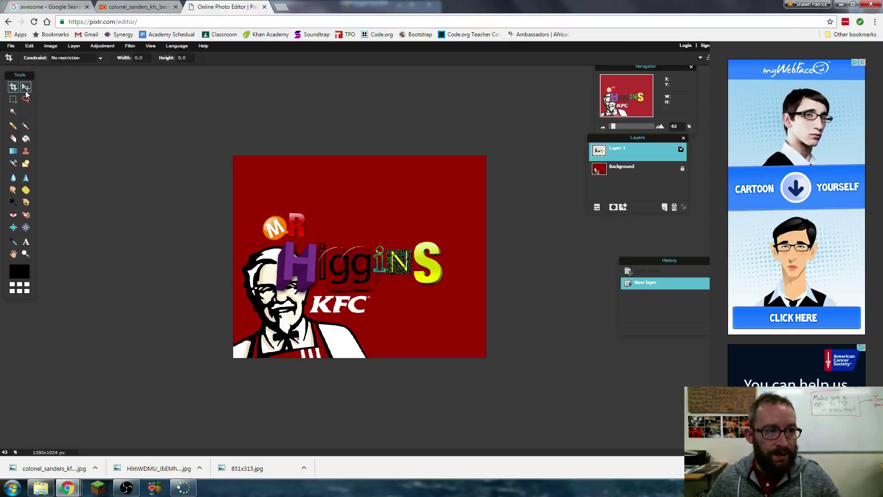
pyautogui.moveTo(362, 282); pyautogui.dragTo(382, 234)
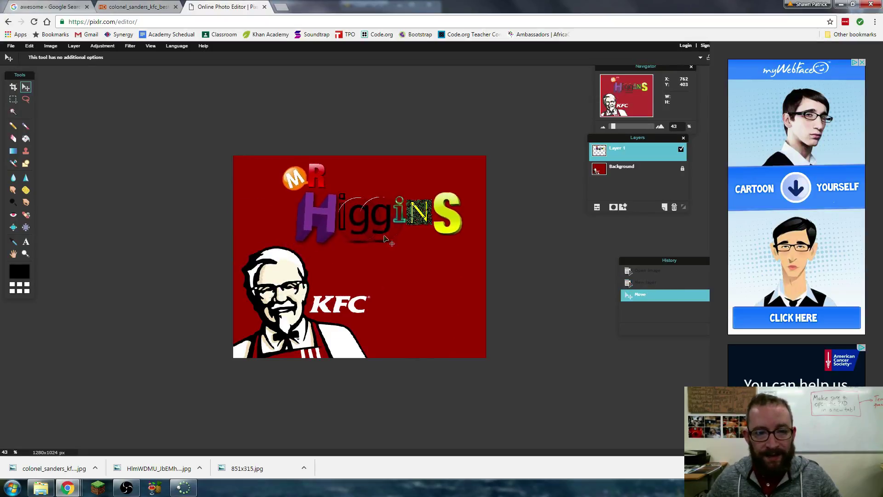
# Move the History palette down below the Layers palette, align the two, and extend the Layers palette's height.
pyautogui.moveTo(708, 263); pyautogui.dragTo(681, 357)
pyautogui.moveTo(652, 140); pyautogui.dragTo(664, 143)
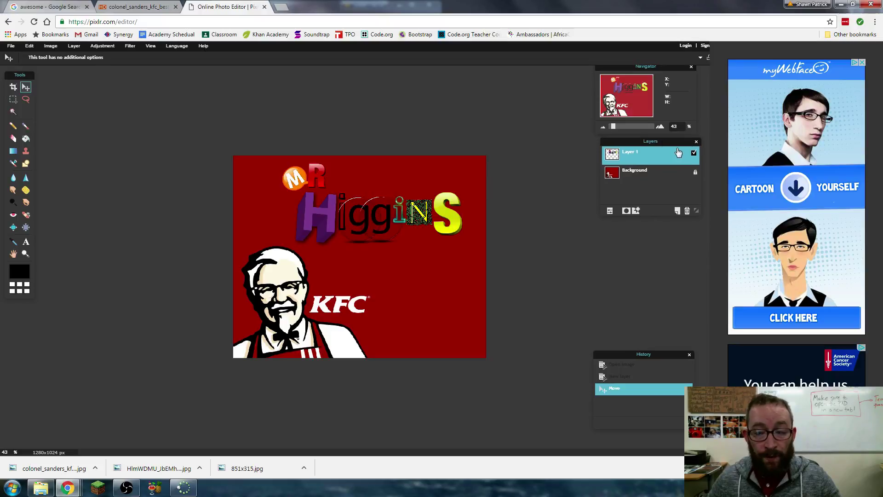
pyautogui.moveTo(697, 211); pyautogui.dragTo(699, 273)
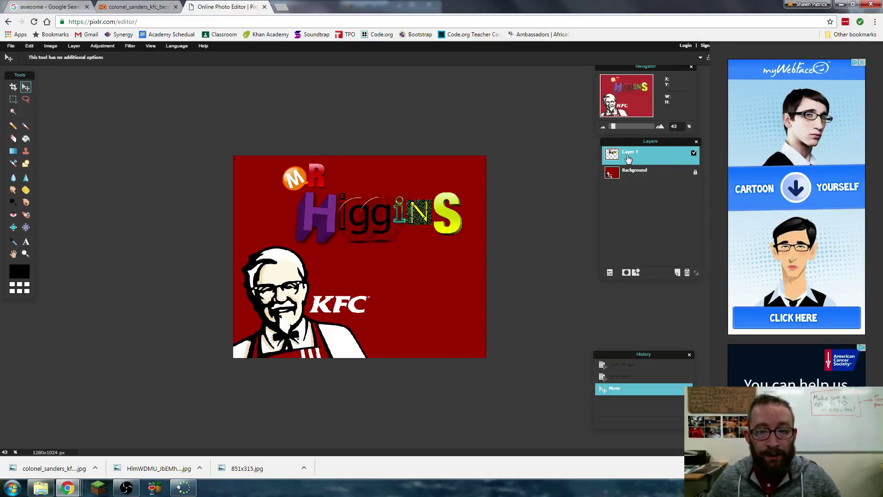
pyautogui.click(102, 46)
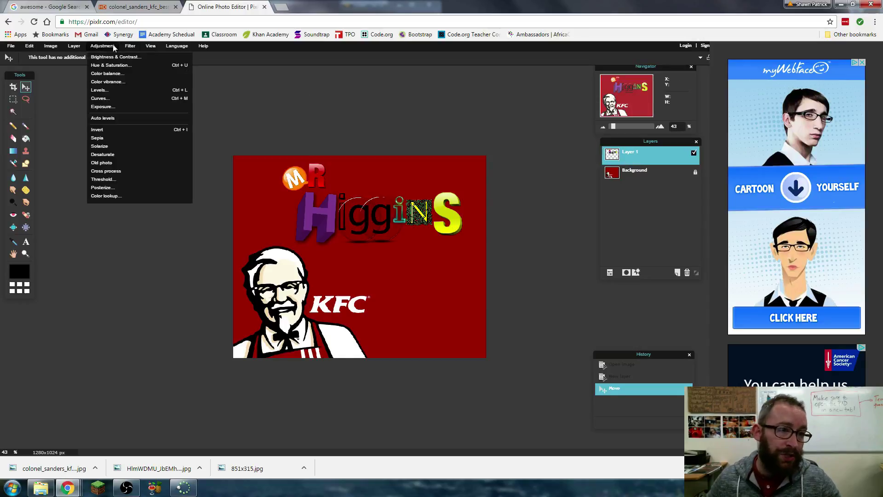
pyautogui.click(112, 58)
pyautogui.moveTo(221, 200)
pyautogui.mouseDown()
pyautogui.moveTo(269, 203)
pyautogui.moveTo(223, 202)
pyautogui.moveTo(219, 216)
pyautogui.mouseUp()
pyautogui.click(216, 244)
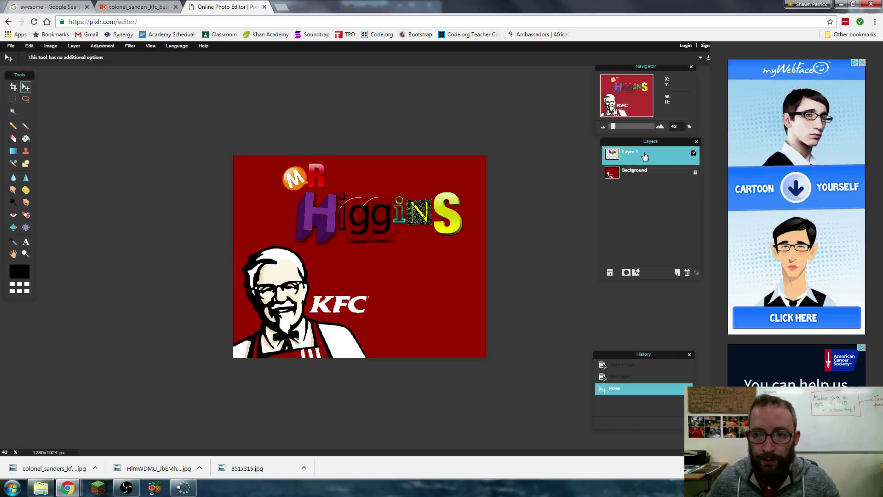
# Try a white drop shadow layer style on the name collage layer with opacity 65, distance 6 and size 5.
pyautogui.rightClick(641, 154)
pyautogui.click(667, 240)
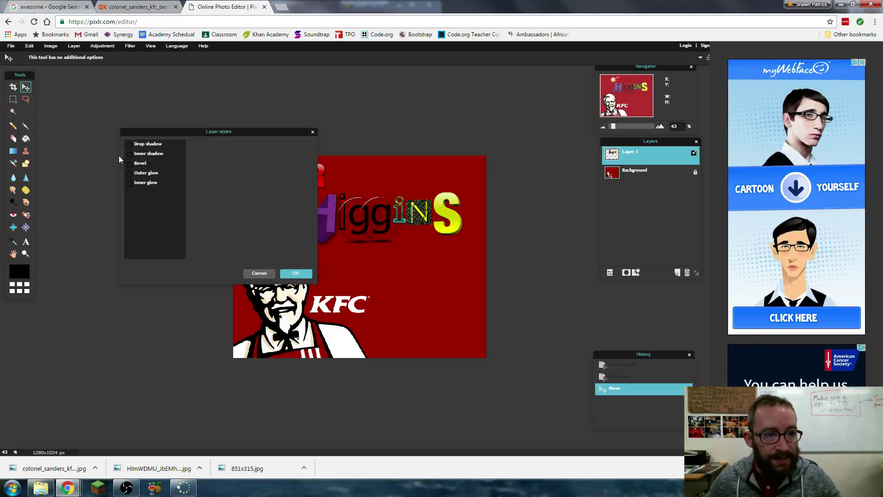
pyautogui.click(127, 144)
pyautogui.moveTo(193, 132); pyautogui.dragTo(110, 81)
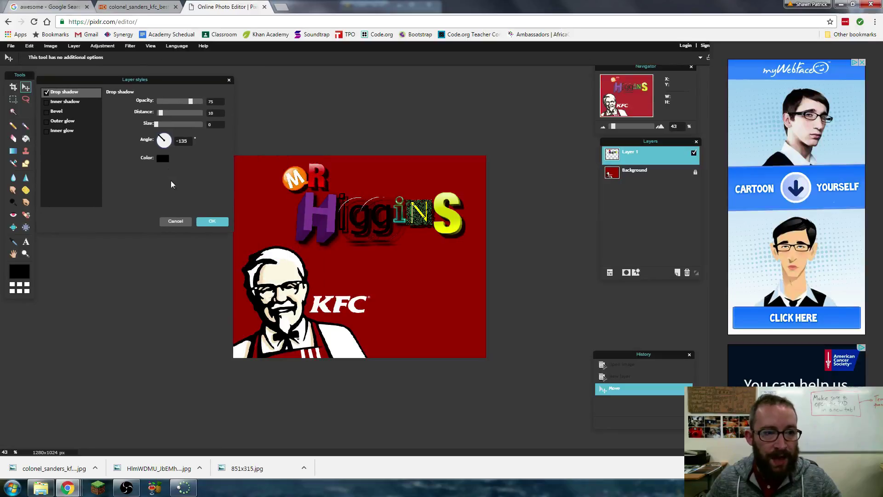
pyautogui.click(164, 160)
pyautogui.click(79, 112)
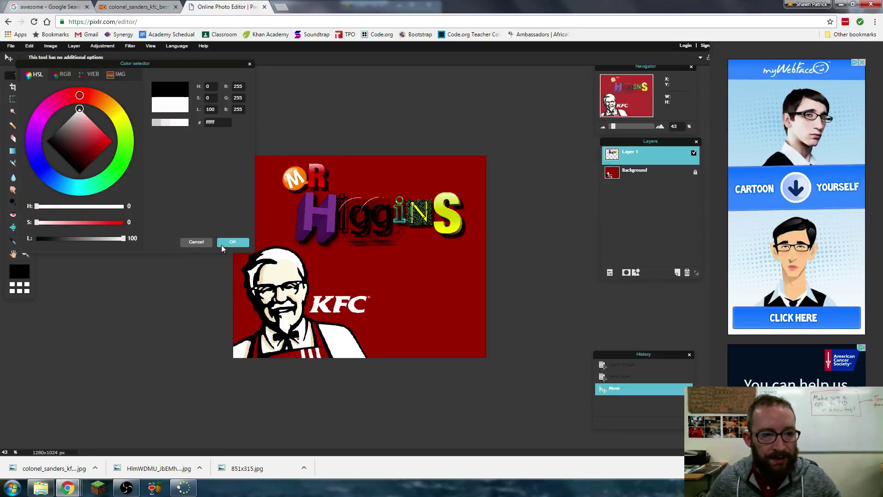
pyautogui.click(233, 242)
pyautogui.moveTo(159, 127)
pyautogui.mouseDown()
pyautogui.moveTo(187, 104)
pyautogui.moveTo(160, 115)
pyautogui.mouseUp()
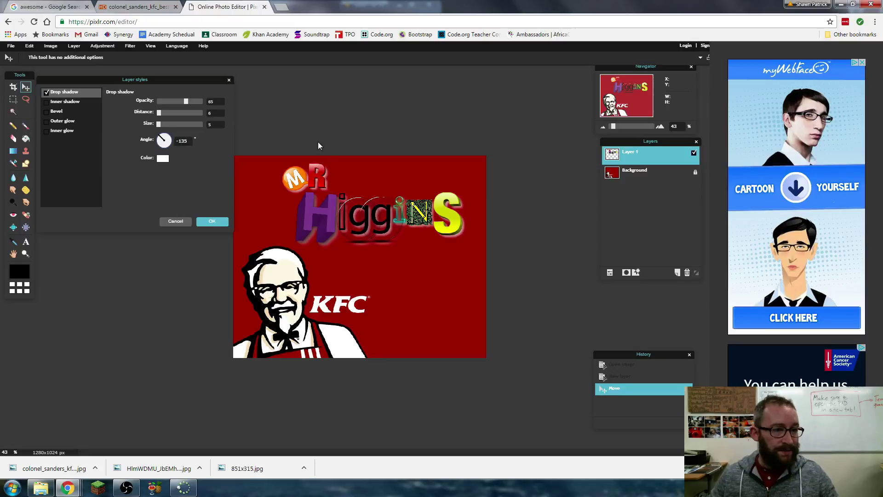
pyautogui.click(180, 223)
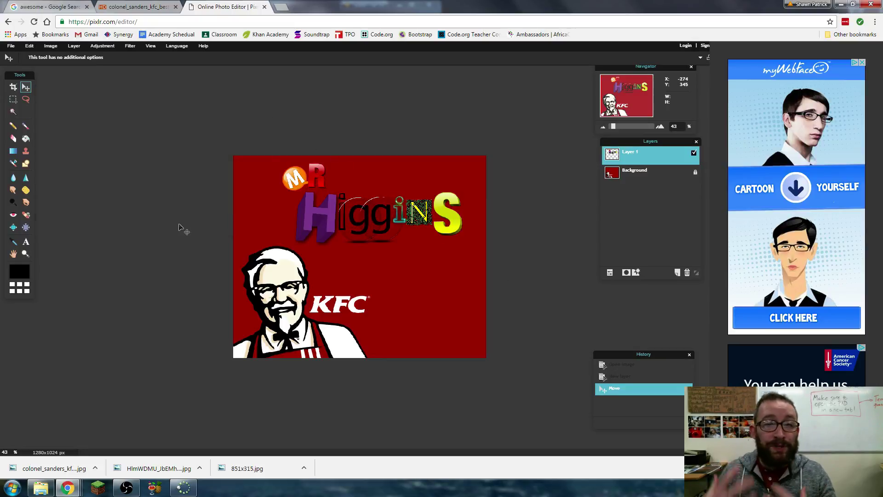